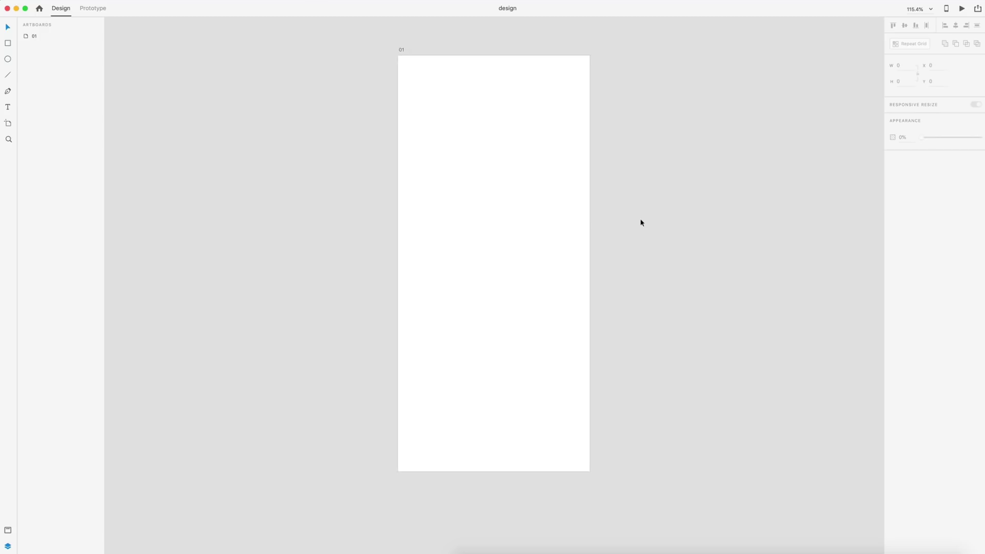
Draw a square on artboard 01 and set its width to 100.
scroll(509, 200, up, 2)
scroll(509, 201, up, 1)
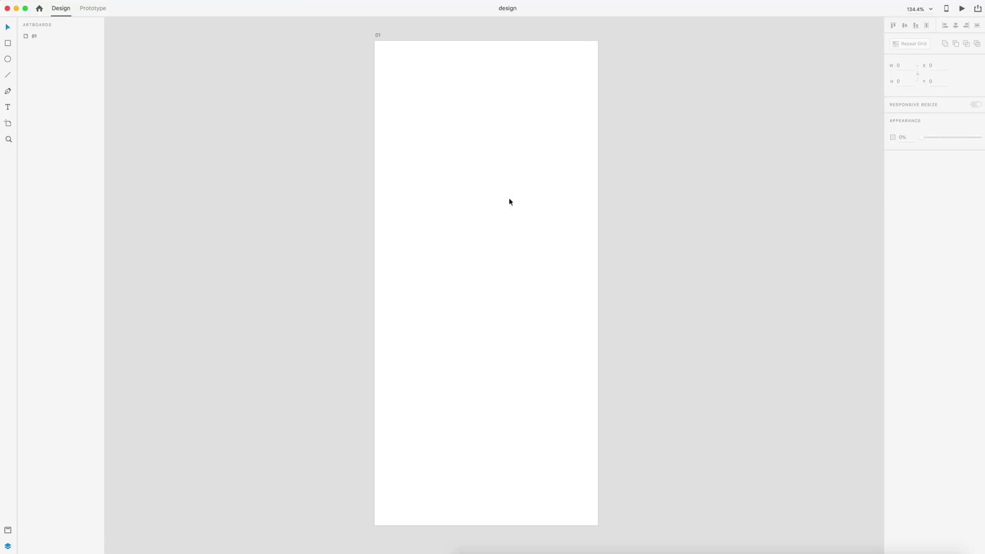
click(9, 44)
drag(442, 149, 510, 229)
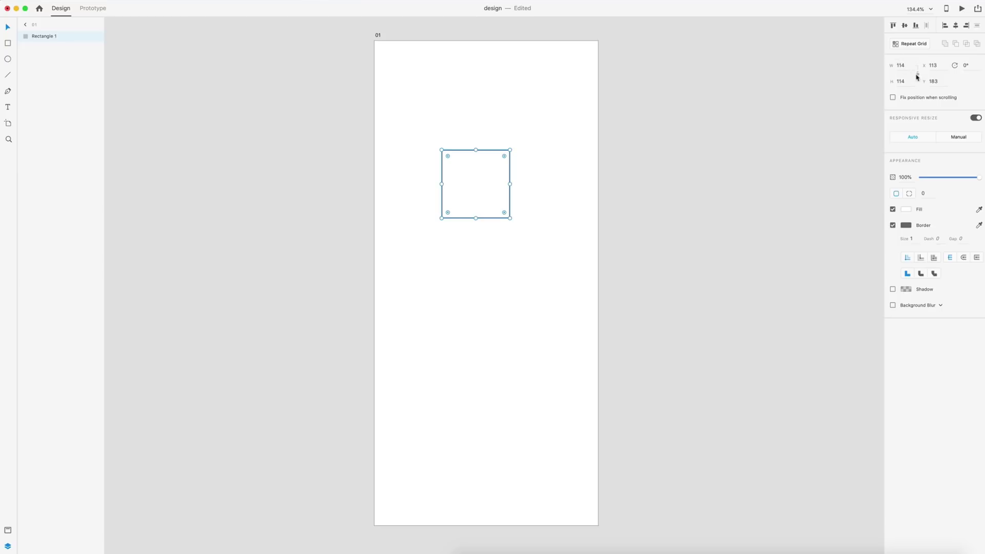
click(902, 65)
text(100)
key(Return)
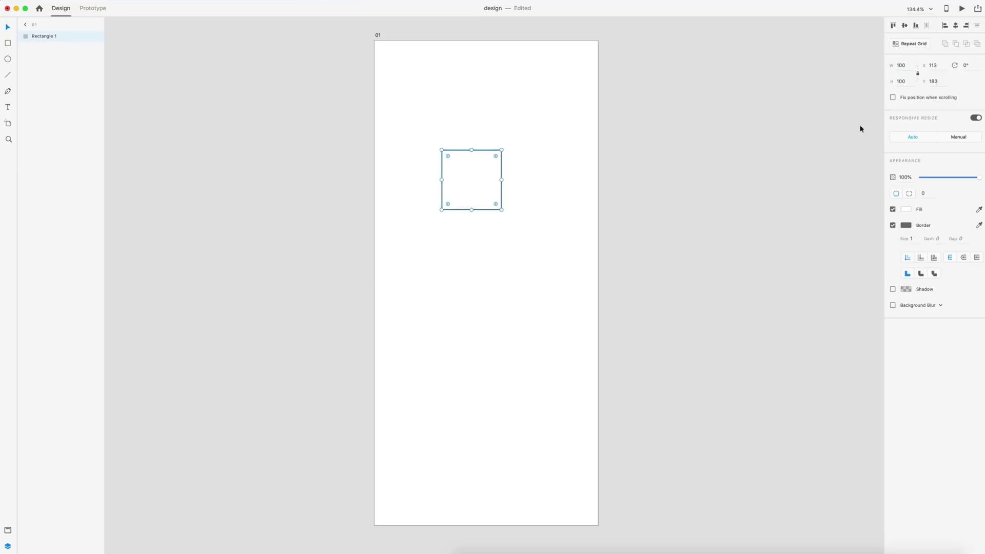
Centre the square horizontally and settle its bottom edge on the artboard's vertical middle.
click(905, 25)
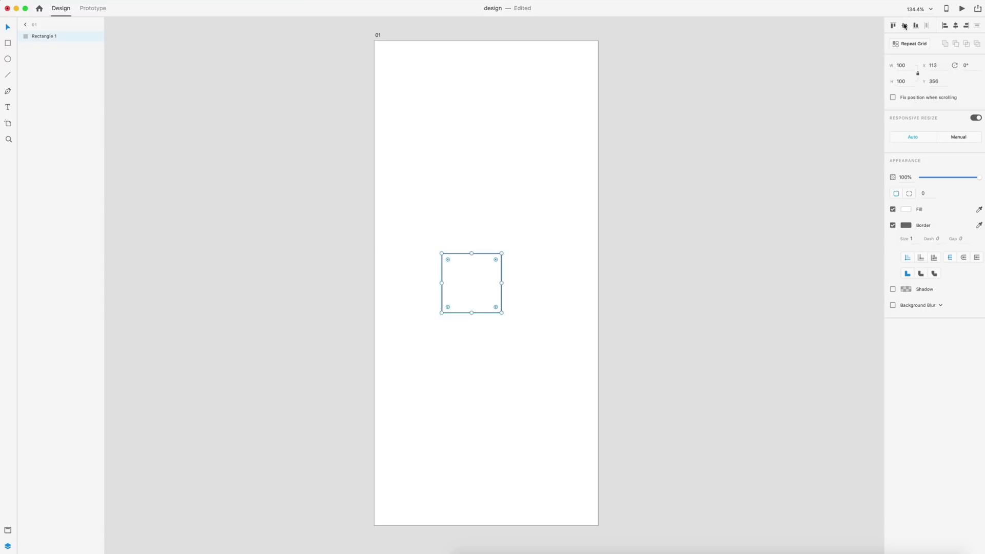
click(956, 25)
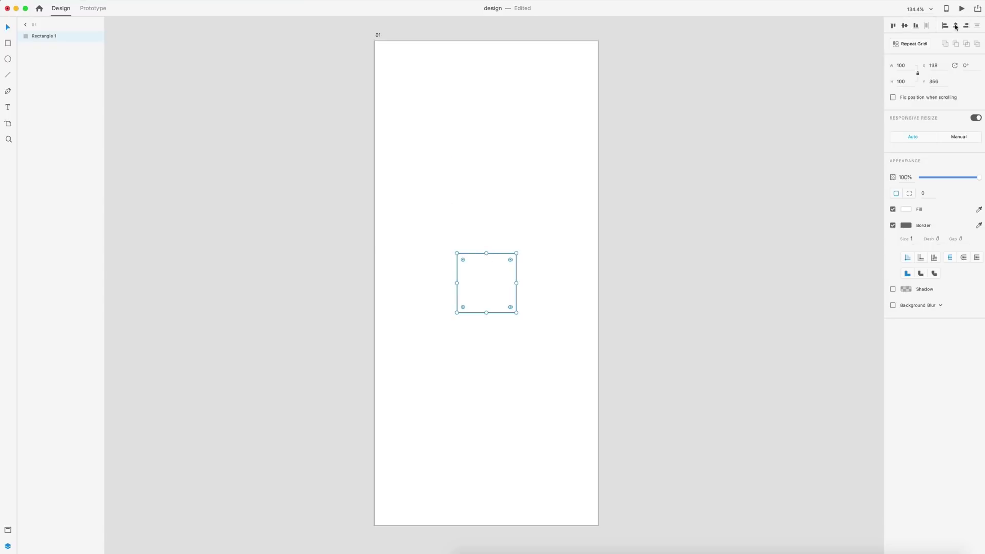
drag(485, 292, 487, 266)
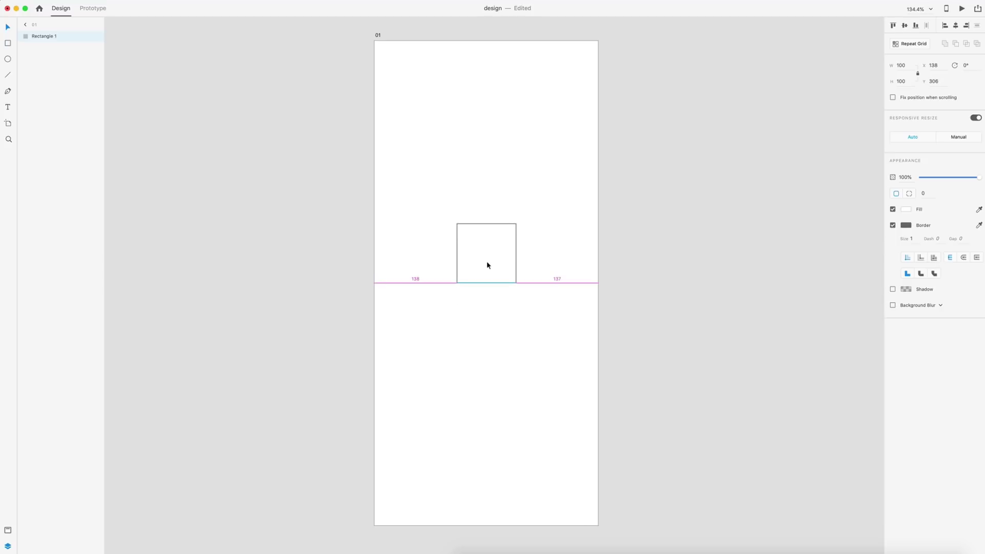
drag(487, 266, 487, 265)
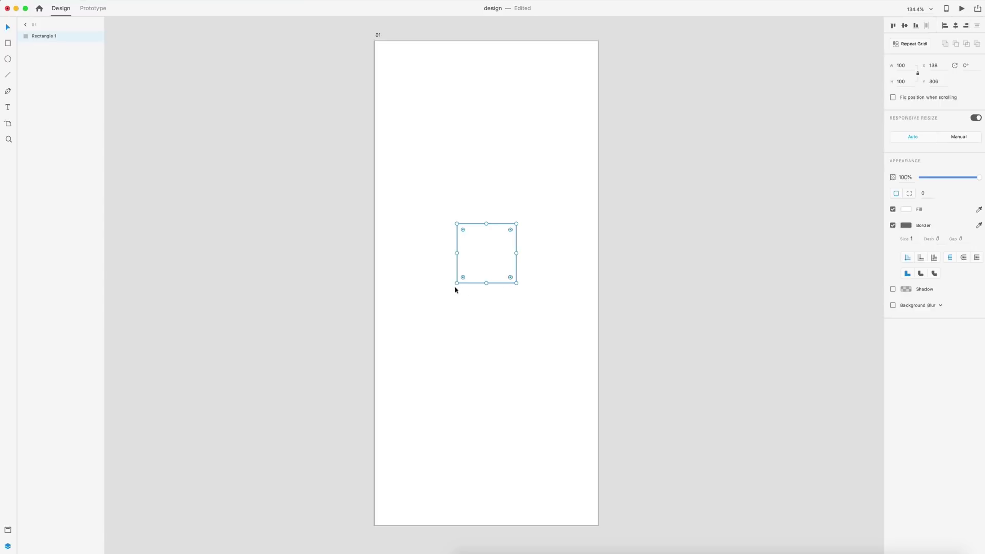
Draw a circle, set its width to 25, and move it onto the square's top edge.
click(429, 255)
scroll(440, 255, up, 5)
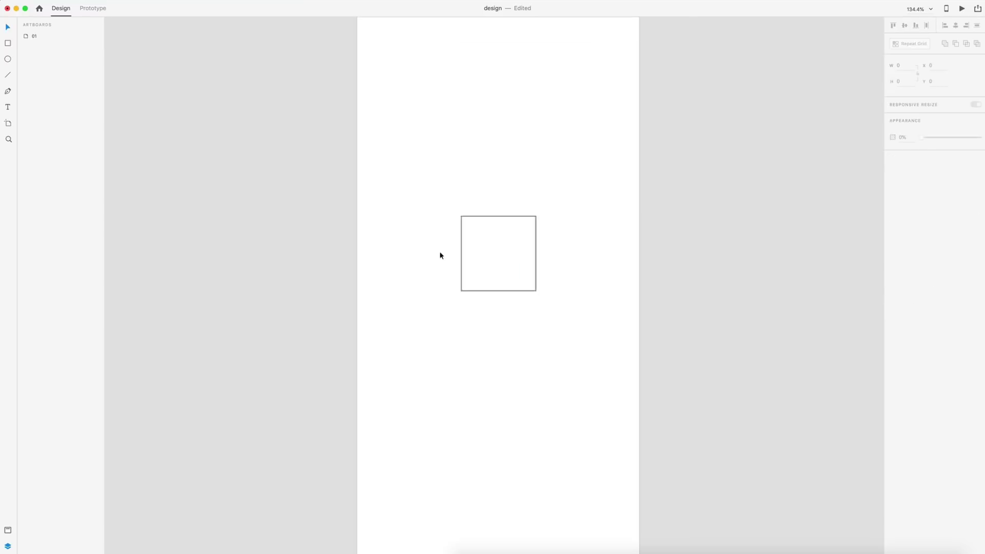
scroll(492, 270, right, 3)
scroll(492, 270, up, 4)
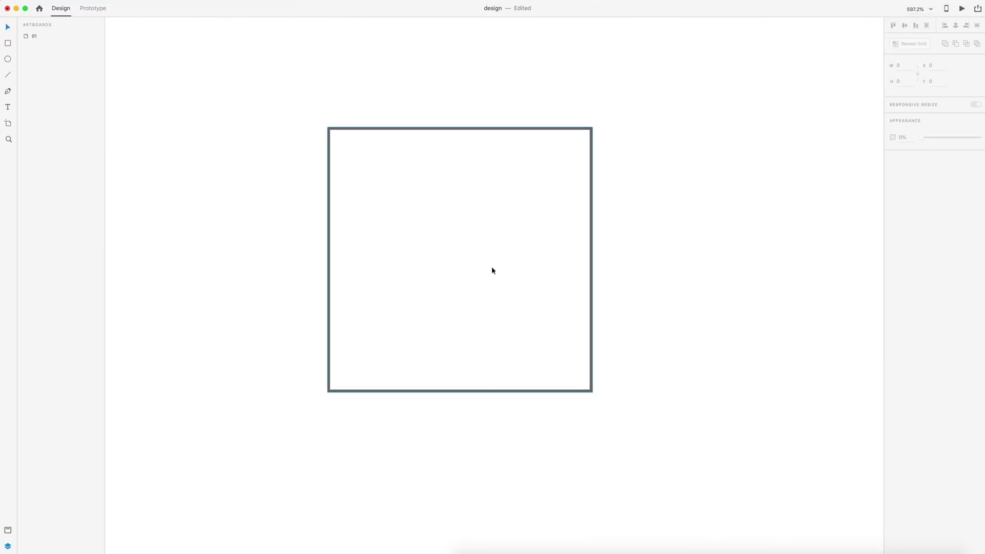
click(12, 59)
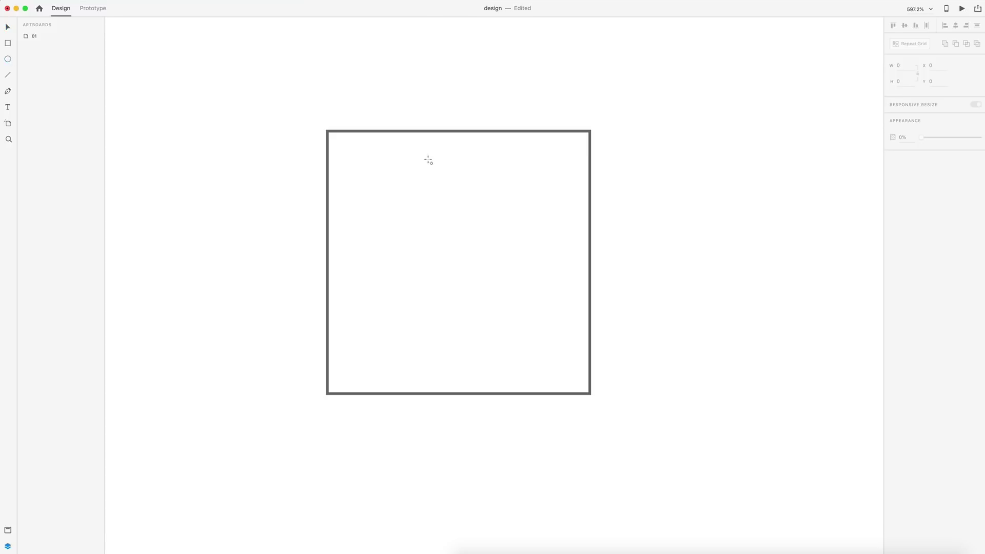
drag(421, 151, 496, 220)
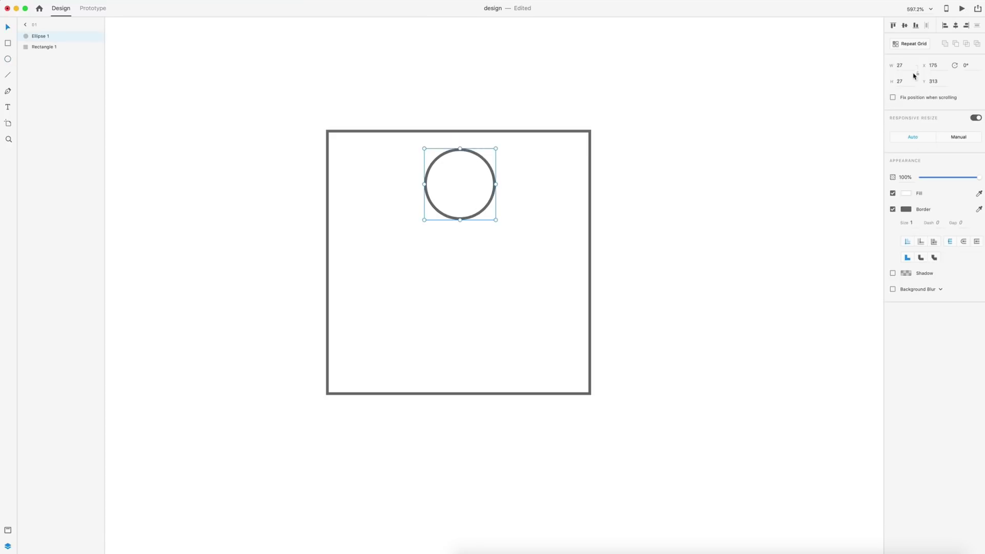
click(911, 63)
text(25)
key(Return)
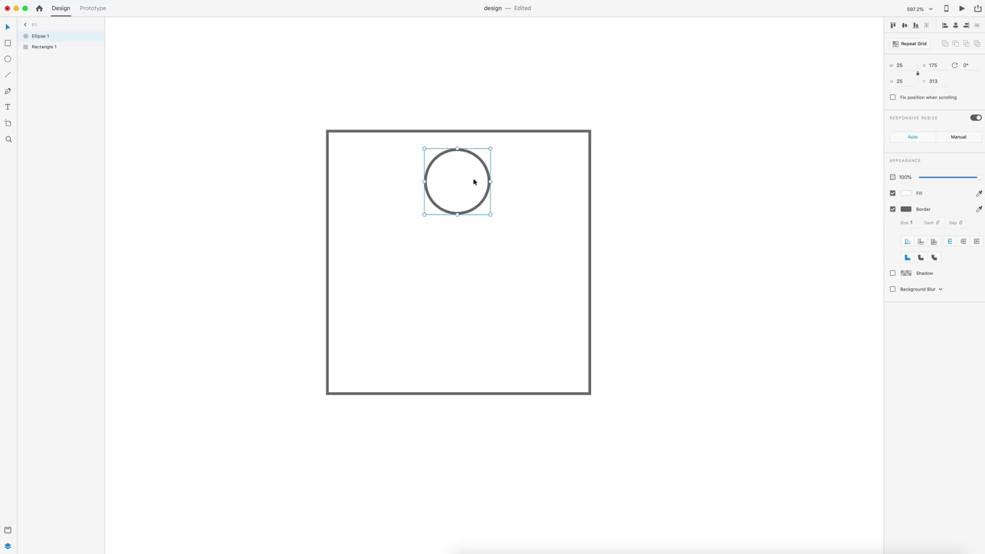
drag(473, 182, 364, 261)
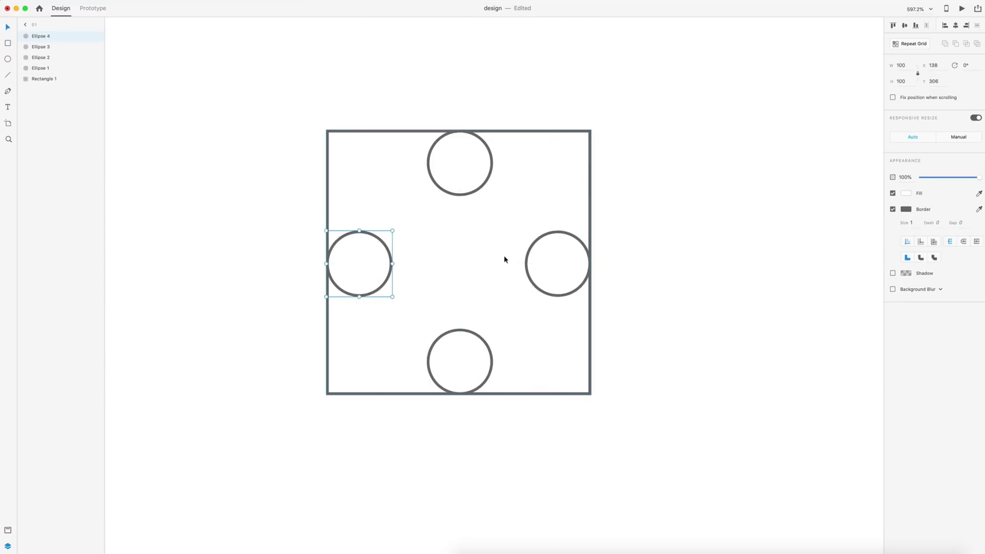
Remove the borders from the square and all four circles.
click(504, 255)
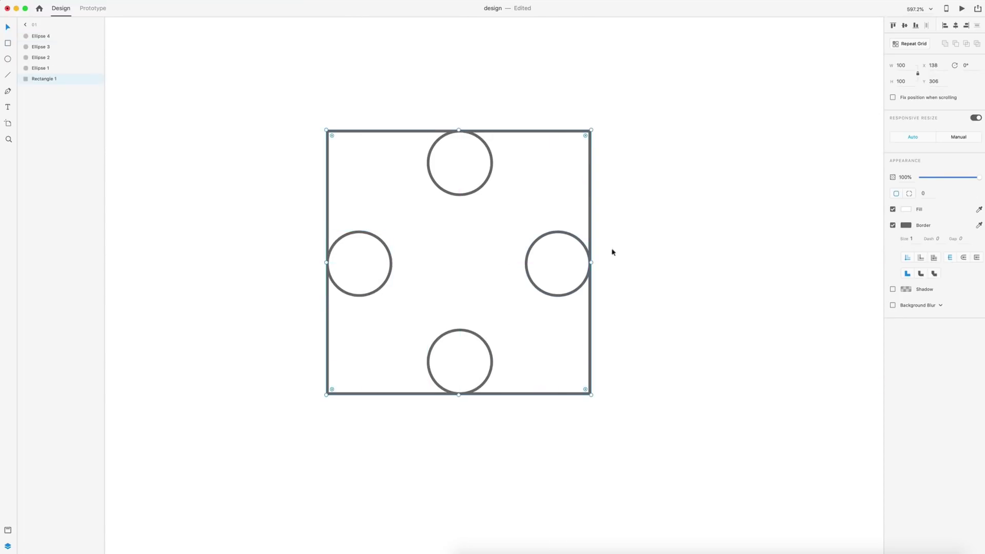
click(892, 225)
click(455, 159)
shift+click(555, 260)
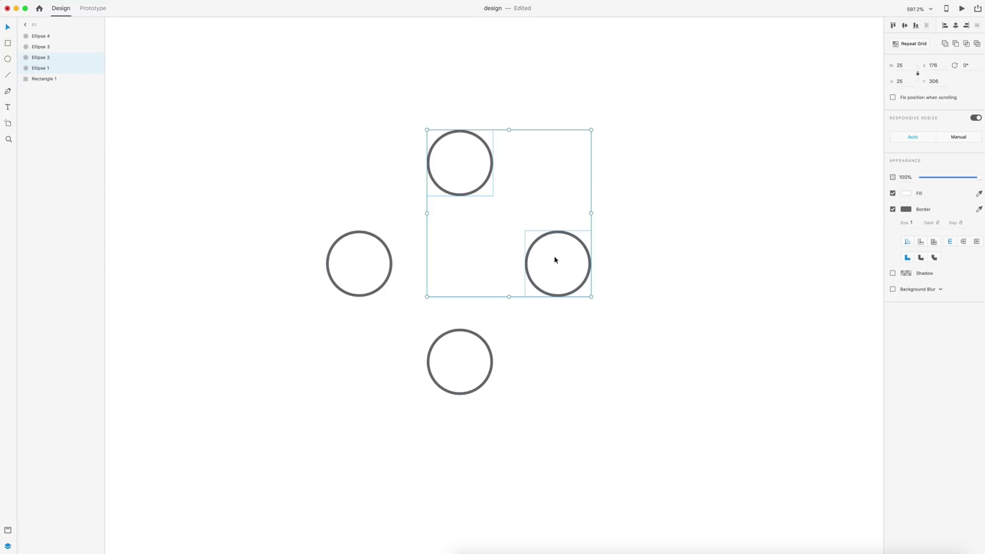
shift+click(467, 345)
shift+click(375, 264)
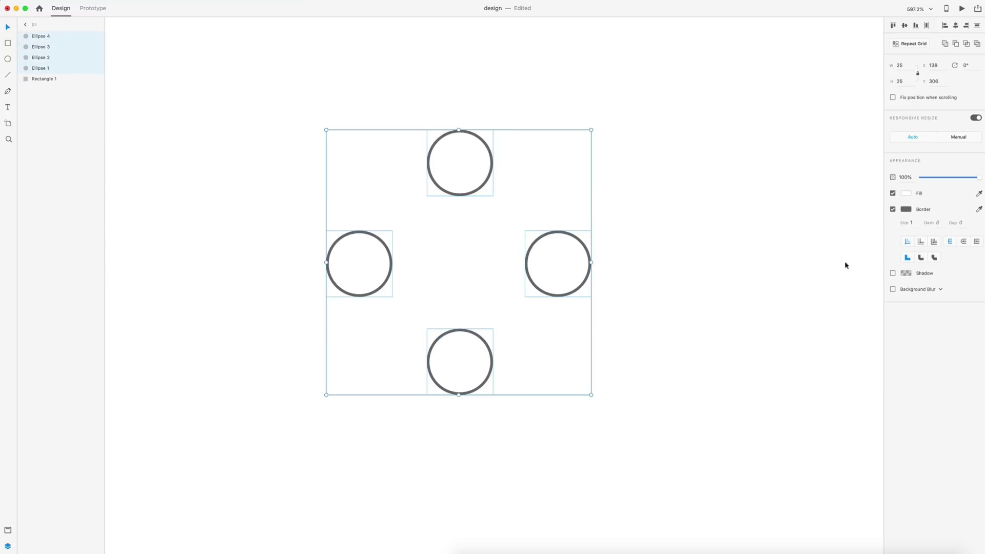
click(893, 210)
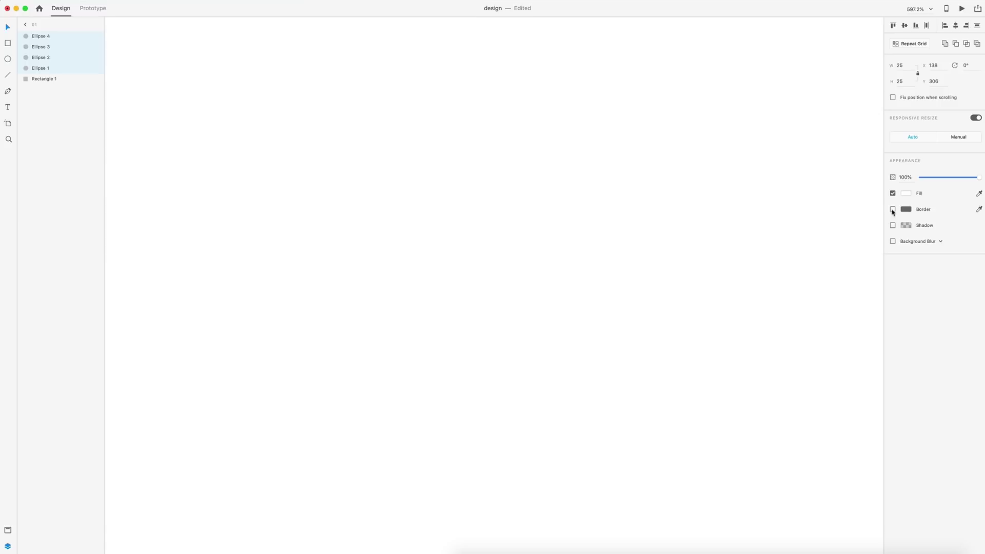
Fill the four circles with pink #FF2266.
click(906, 193)
drag(878, 168, 877, 152)
click(859, 149)
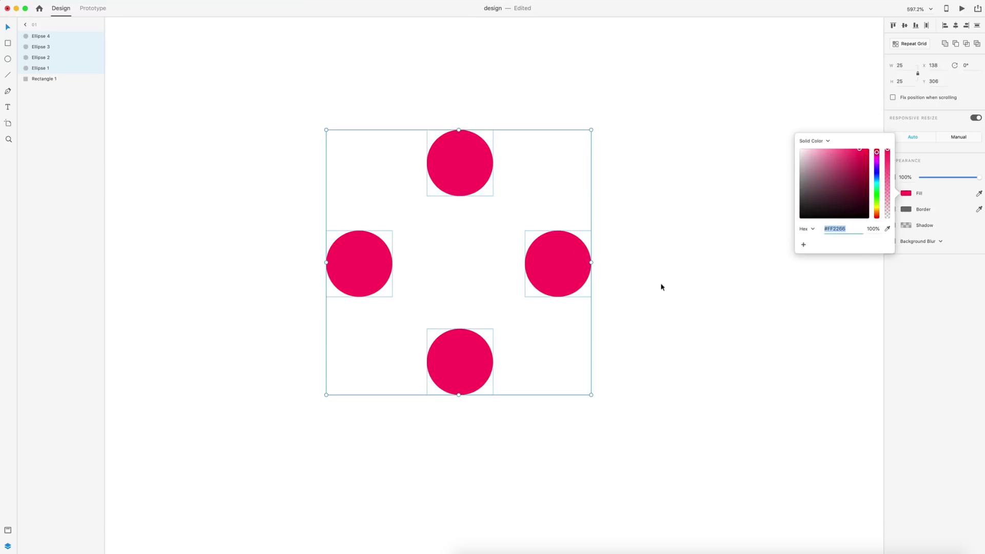
key(super+0)
Group the four circles and square with Cmd+G and rename the group 'loader'.
drag(661, 296, 465, 160)
key(super+g)
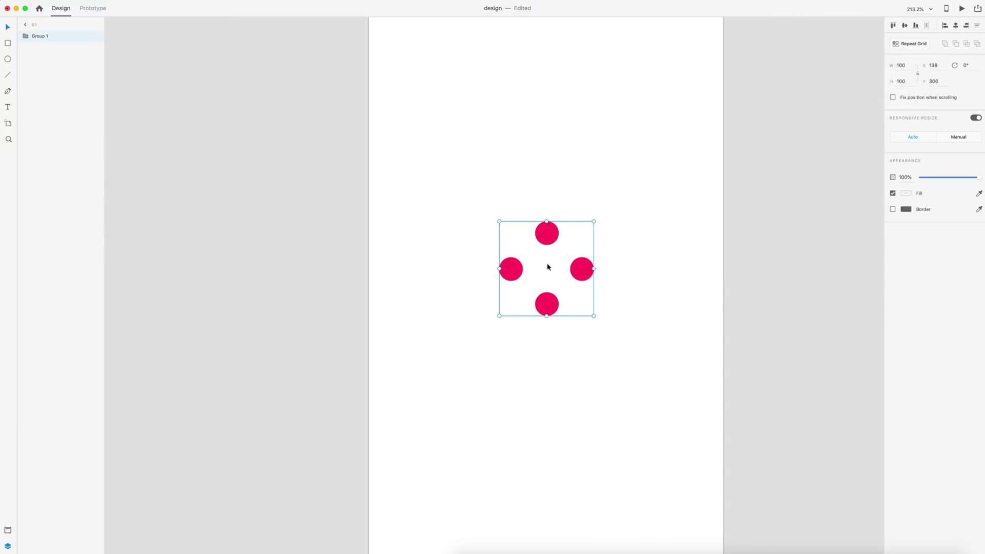
double_click(35, 40)
key(BackSpace)
key(Return)
click(328, 128)
scroll(327, 127, up, 3)
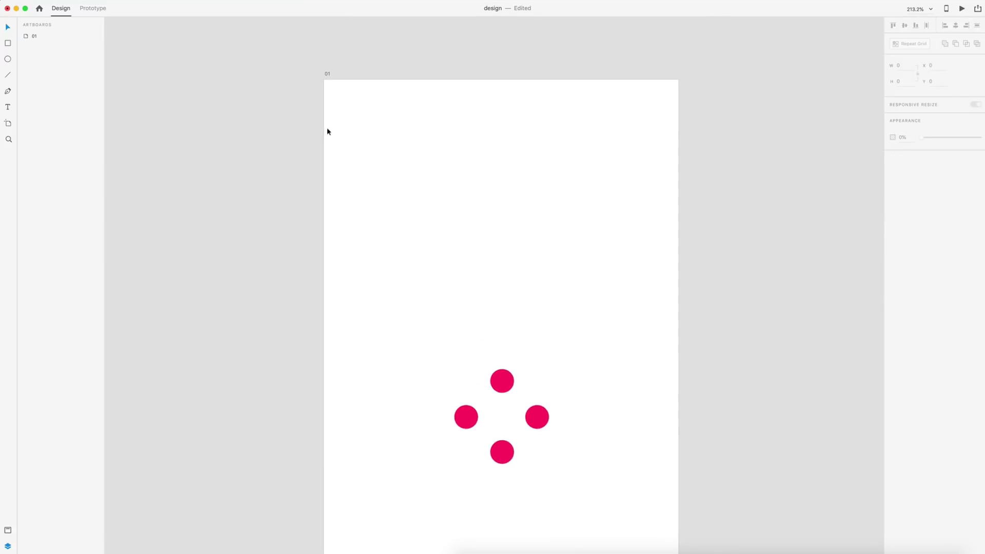
Duplicate artboard 01 with Cmd+D and rename the copy '02'.
click(326, 75)
key(super+d)
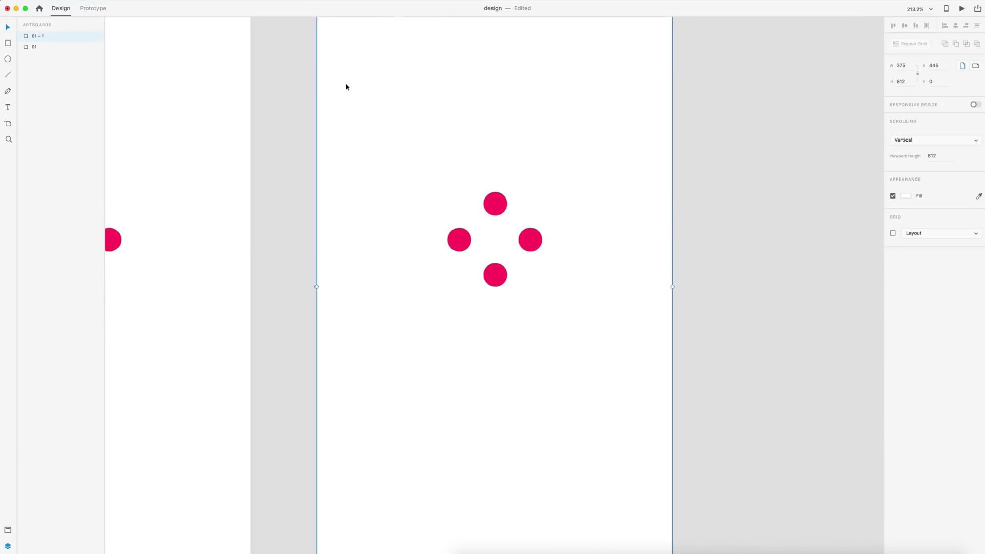
scroll(447, 171, down, 5)
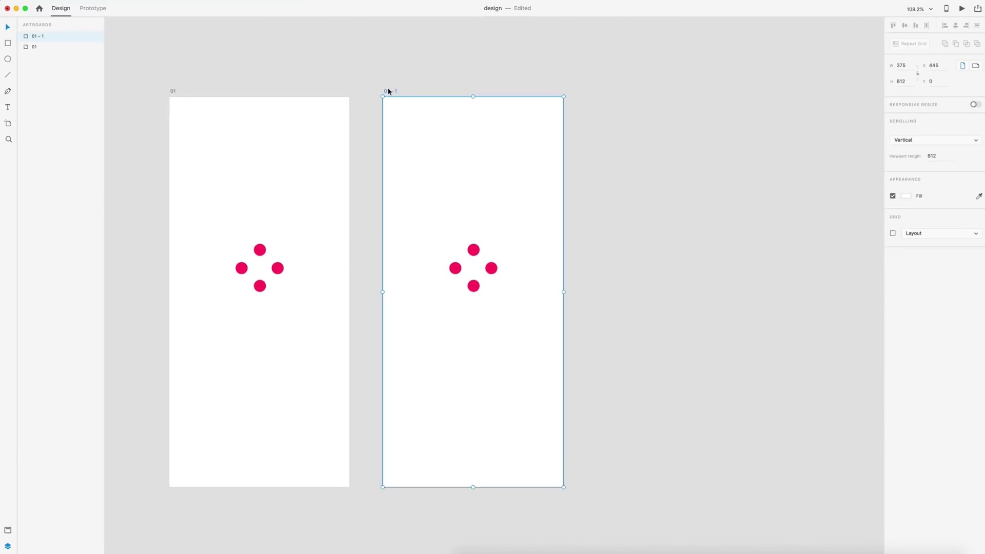
double_click(388, 91)
text(02)
key(Return)
click(474, 251)
scroll(474, 252, up, 5)
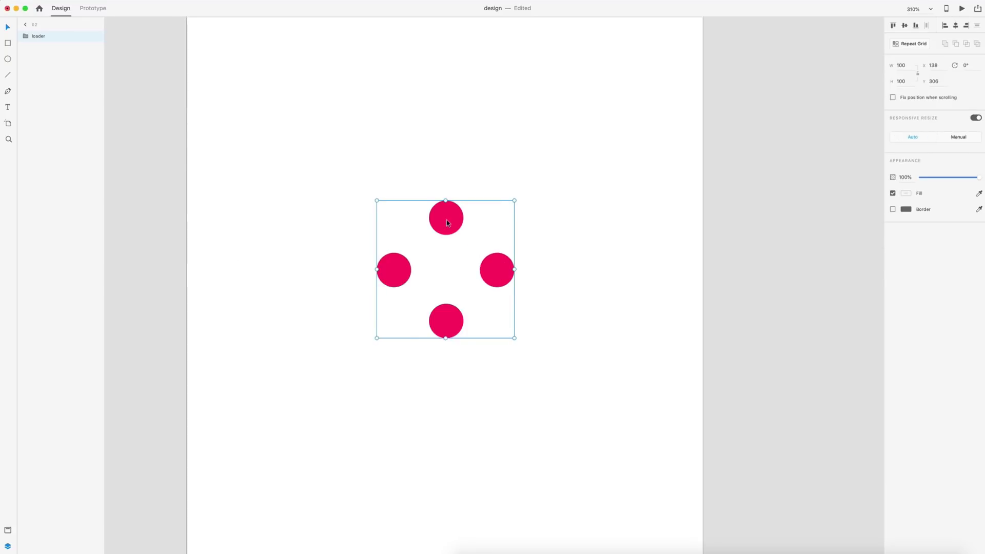
Shrink all four circles on artboard 02 to 10 pixels, keeping them on the square's edges.
double_click(447, 219)
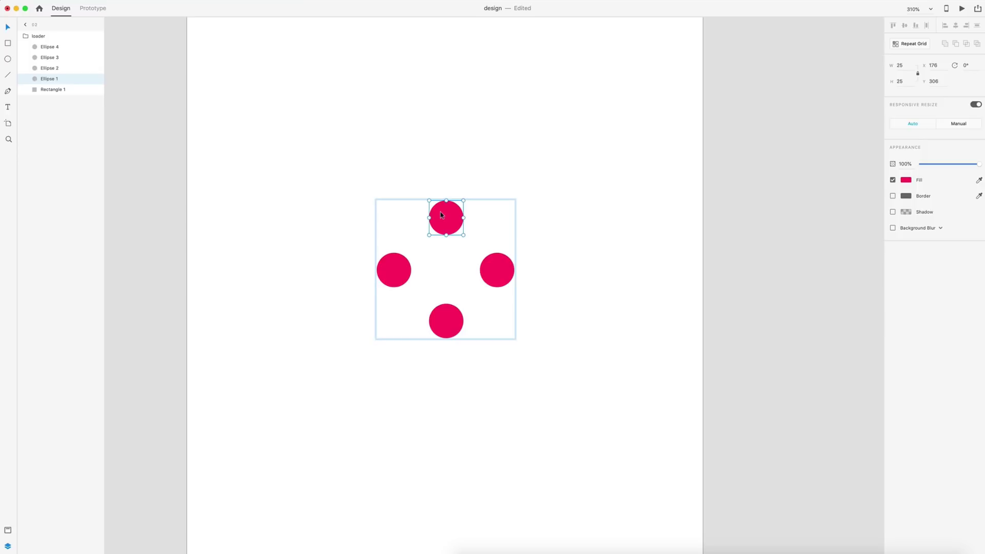
click(908, 65)
text(10)
key(Return)
drag(437, 209, 447, 207)
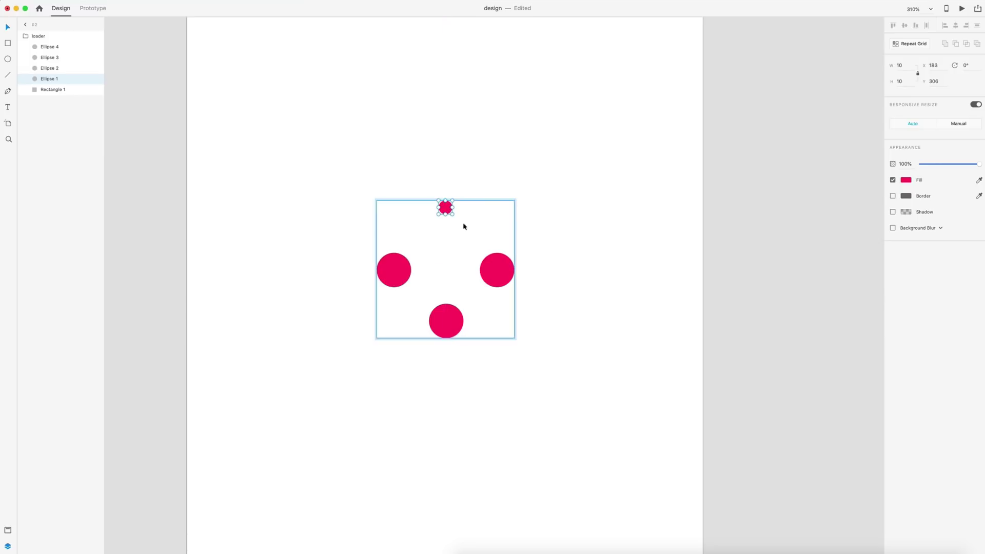
click(485, 262)
shift+click(447, 321)
shift+click(397, 262)
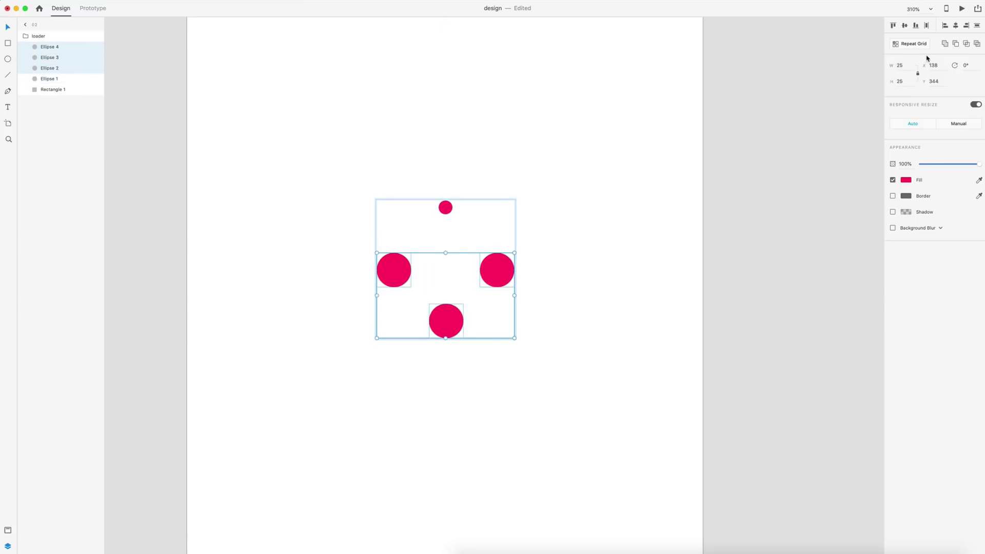
click(901, 65)
text(10)
key(Return)
drag(488, 262, 507, 270)
drag(438, 313, 445, 331)
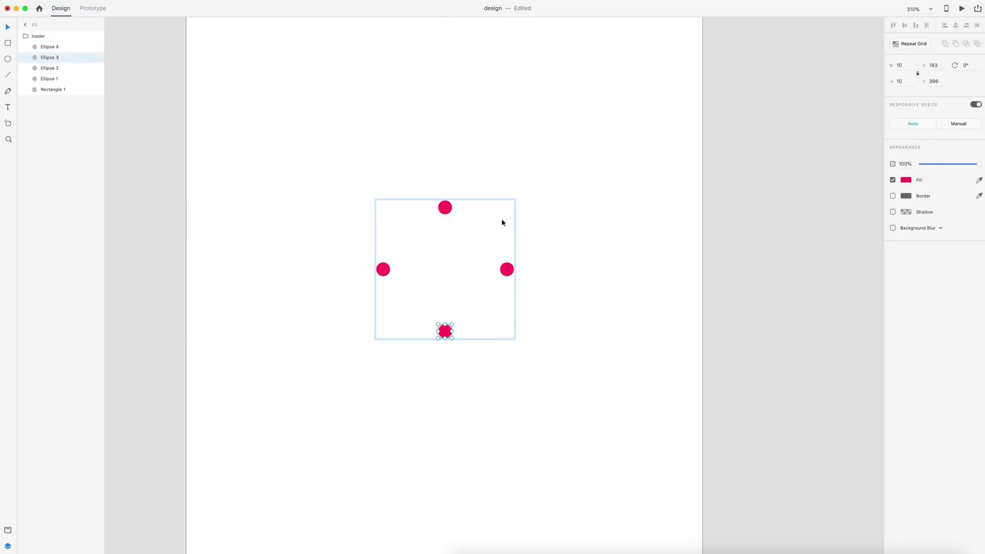
Pull the four small circles inward into a tight cluster at the centre.
click(448, 209)
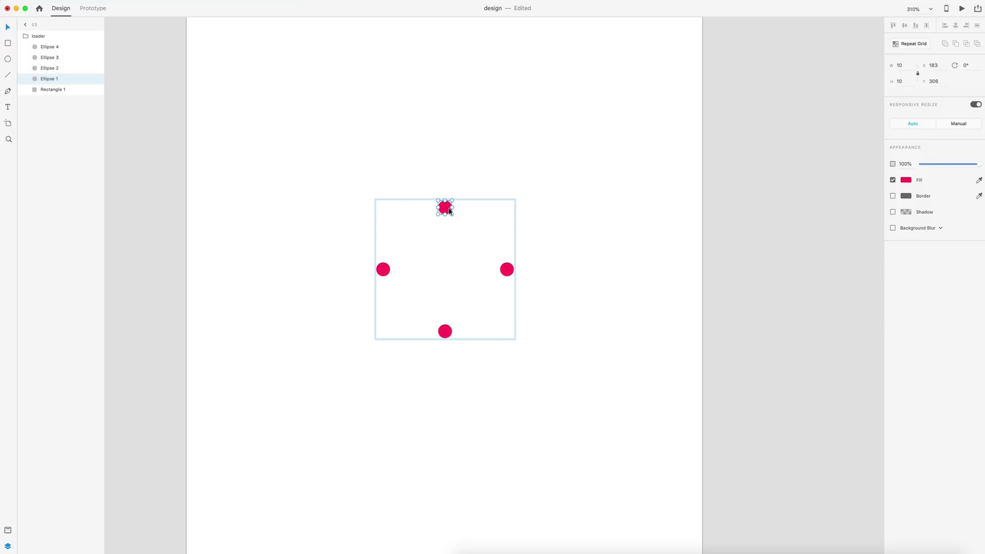
key(shift+Down)
key(shift+Down)
key(shift+Down)
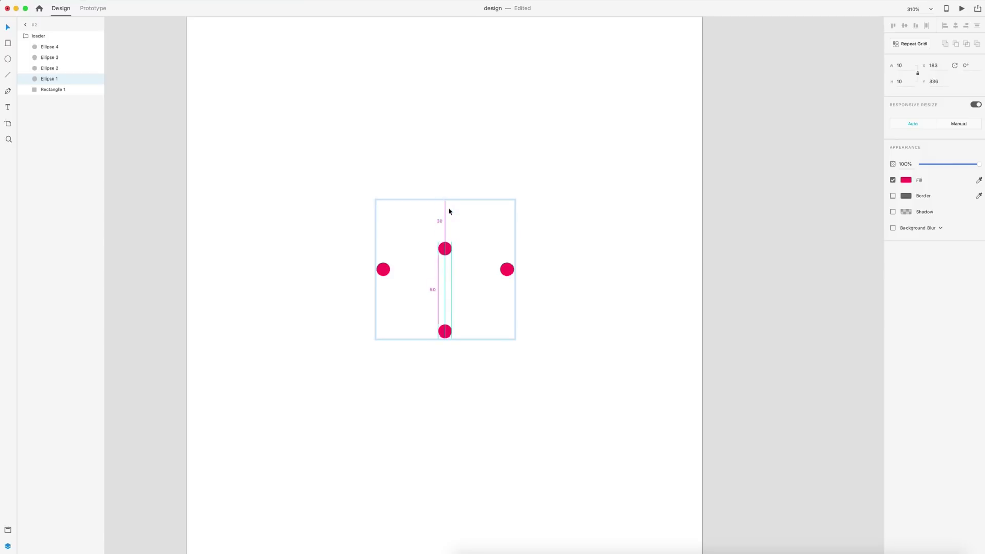
click(506, 269)
drag(507, 269, 464, 268)
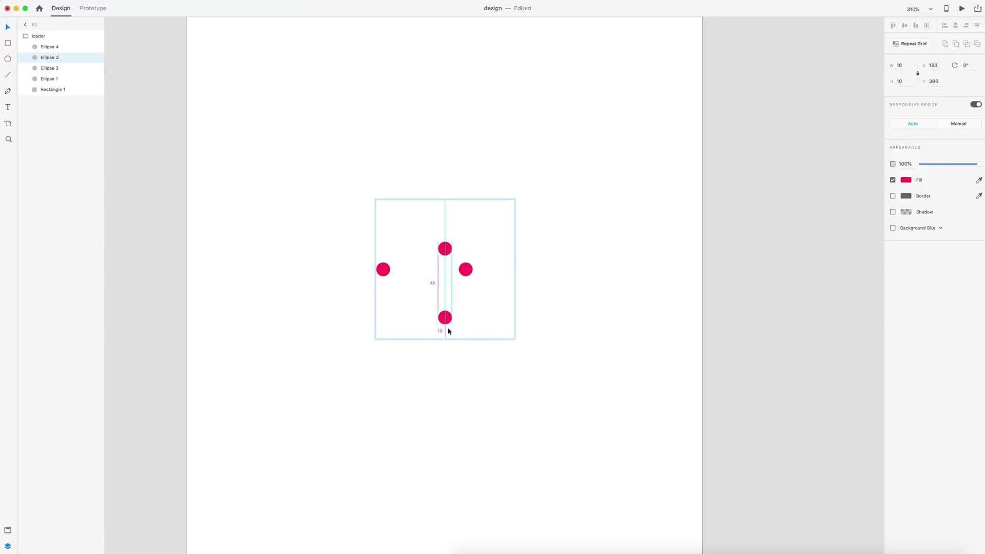
drag(446, 332, 445, 289)
drag(383, 270, 424, 268)
click(576, 260)
key(super+0)
Set the rotation of artboard 02's loader group to 90°.
scroll(560, 271, down, 3)
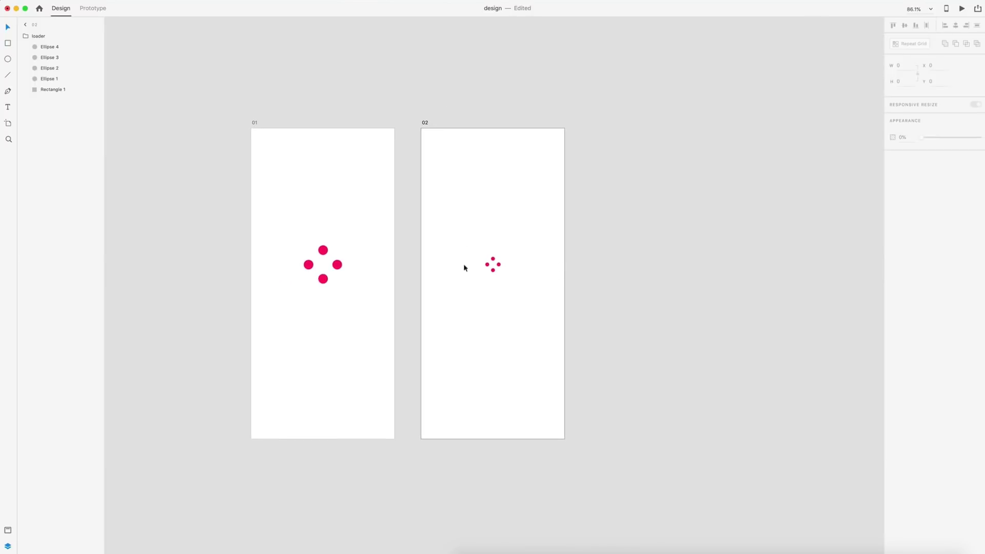
scroll(517, 265, up, 3)
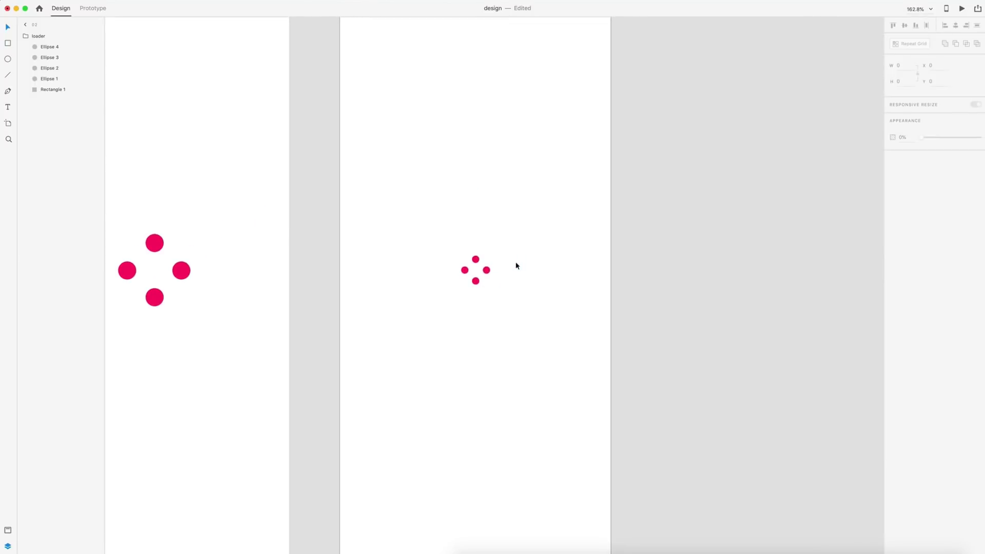
click(490, 266)
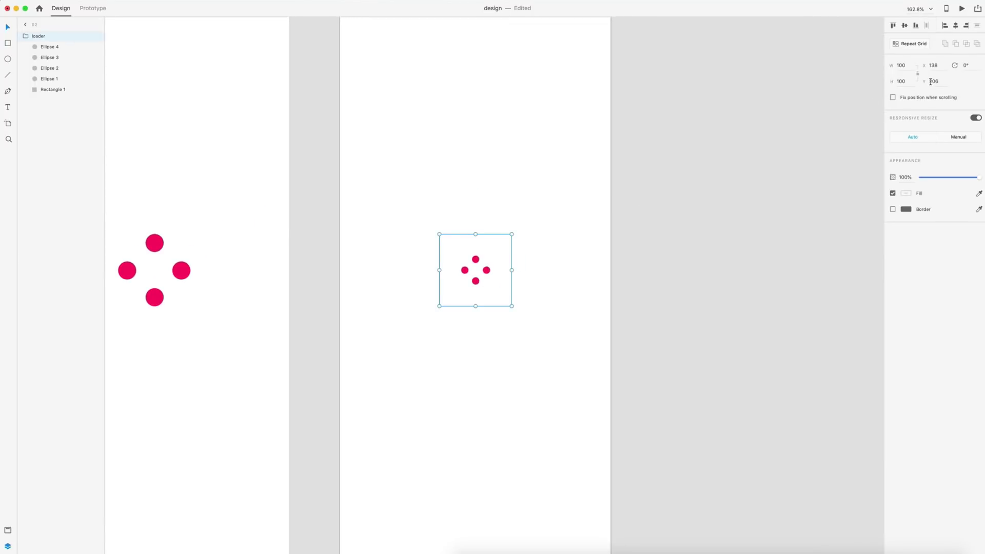
right_click(967, 66)
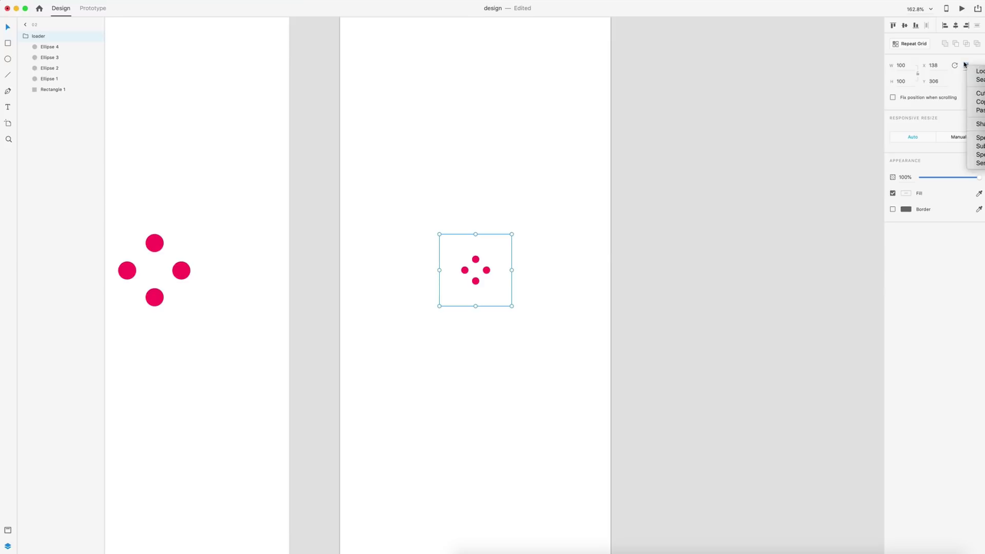
key(Escape)
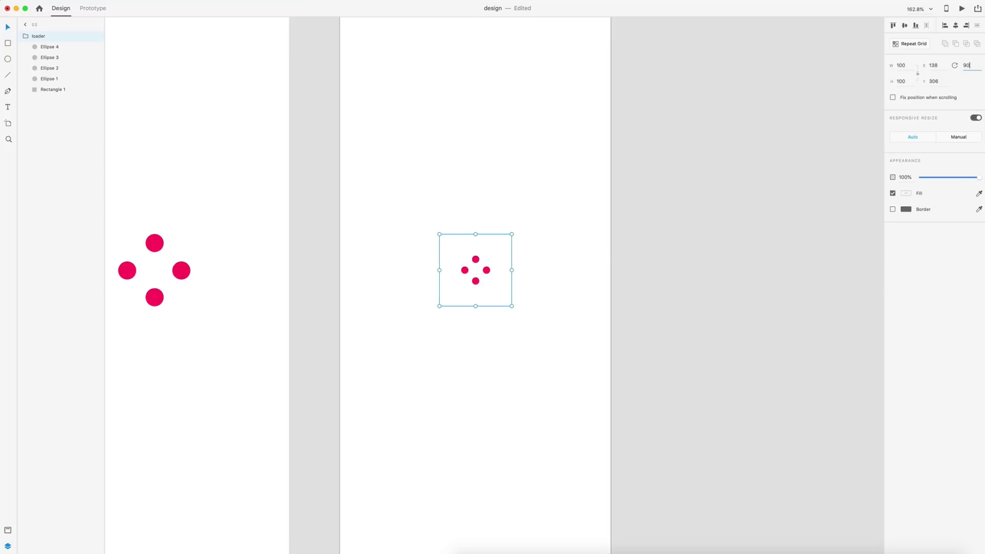
text(90)
click(669, 177)
key(super+0)
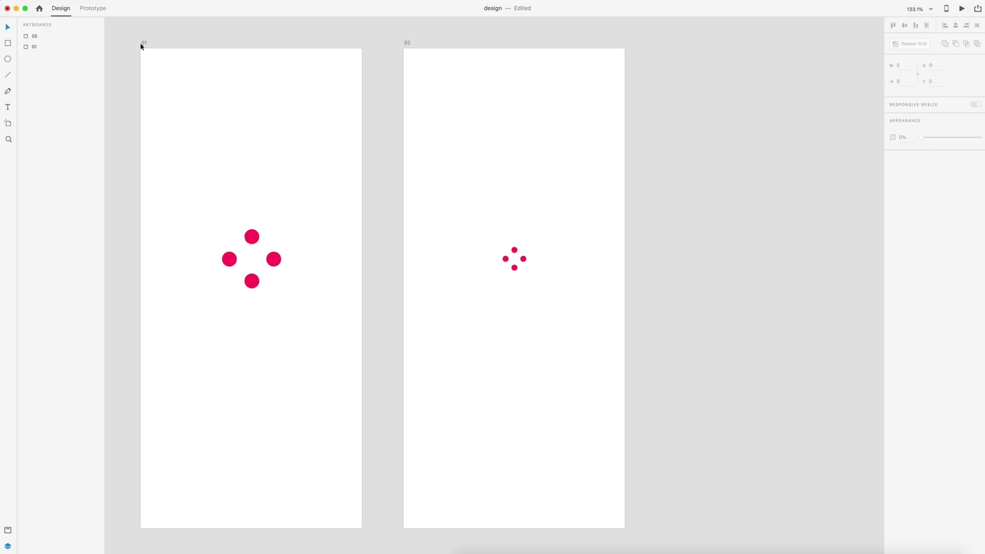
Duplicate artboard 01 and rotate the copy's loader group 180°.
click(141, 46)
key(super+d)
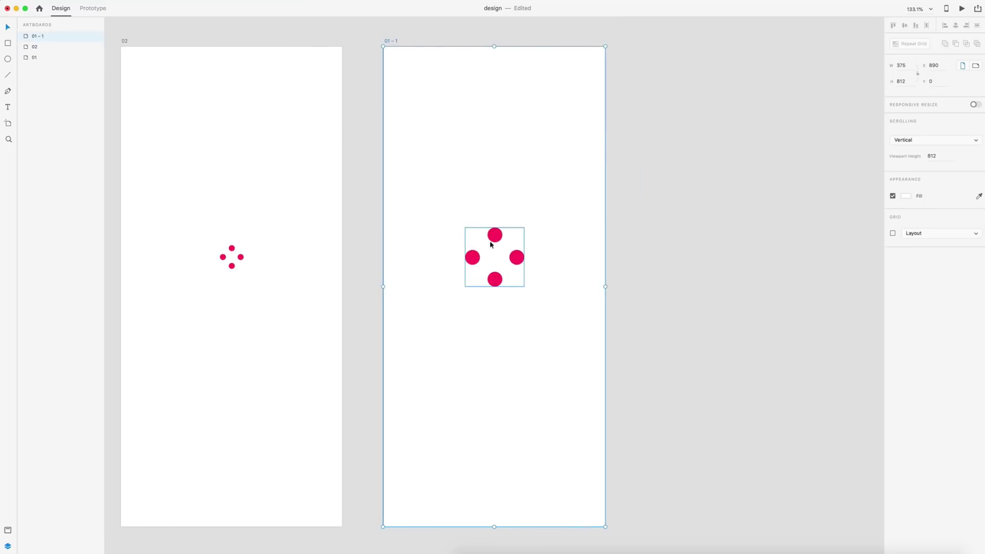
click(491, 245)
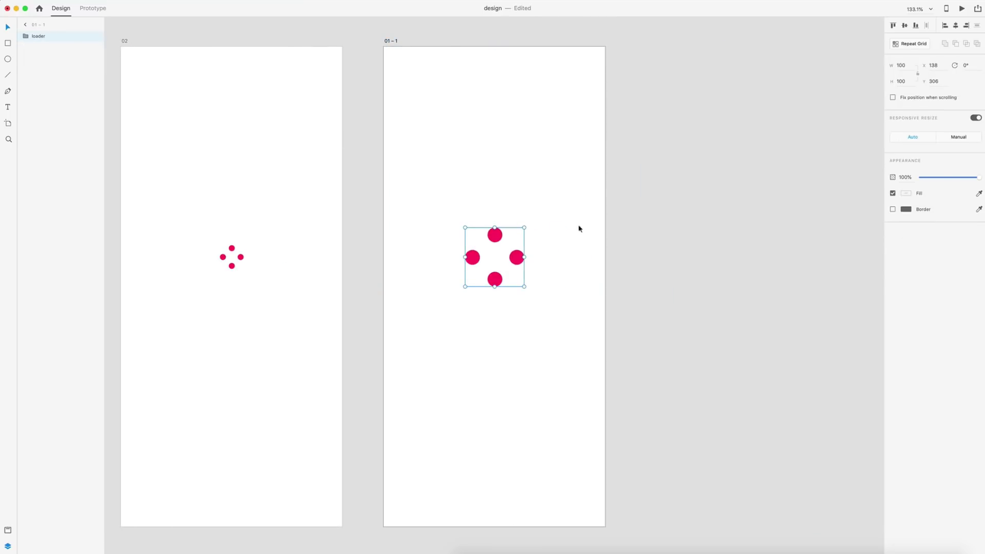
click(972, 63)
key(Return)
key(Escape)
key(super+0)
Rename the new artboard '03'.
double_click(547, 159)
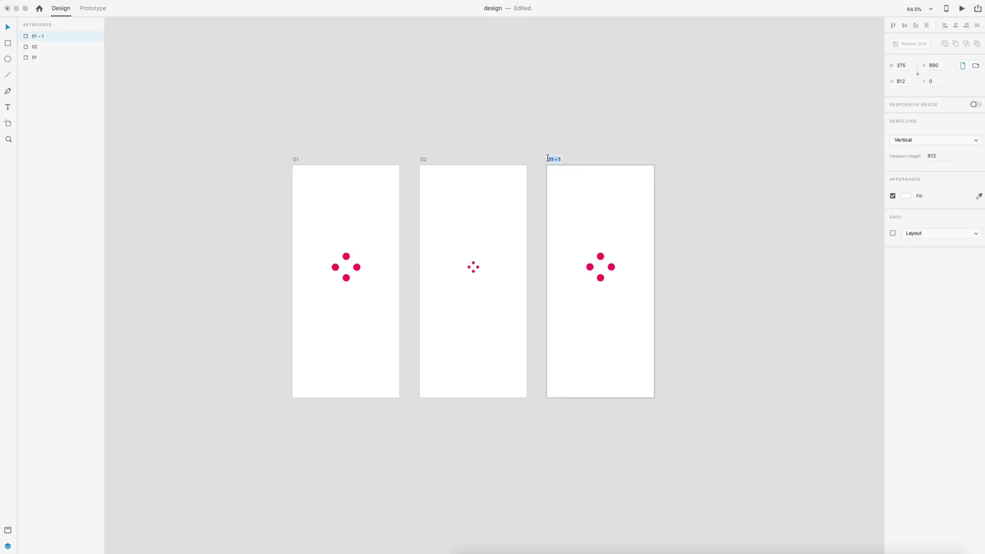
text(03)
key(Return)
key(Escape)
key(super+0)
In Prototype mode, wire artboard 01 to 02 with time-triggered Auto-Animate and Ease Out easing.
click(91, 9)
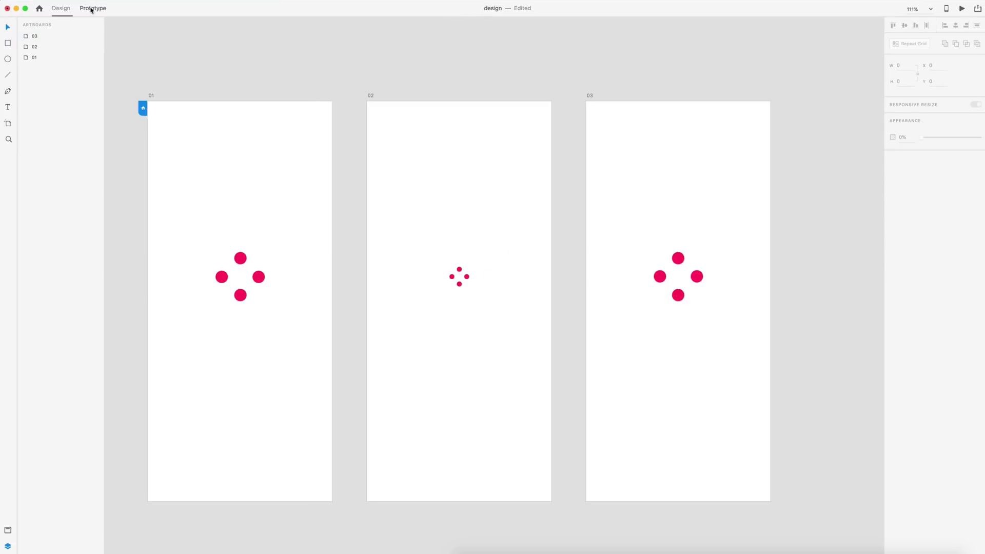
click(150, 94)
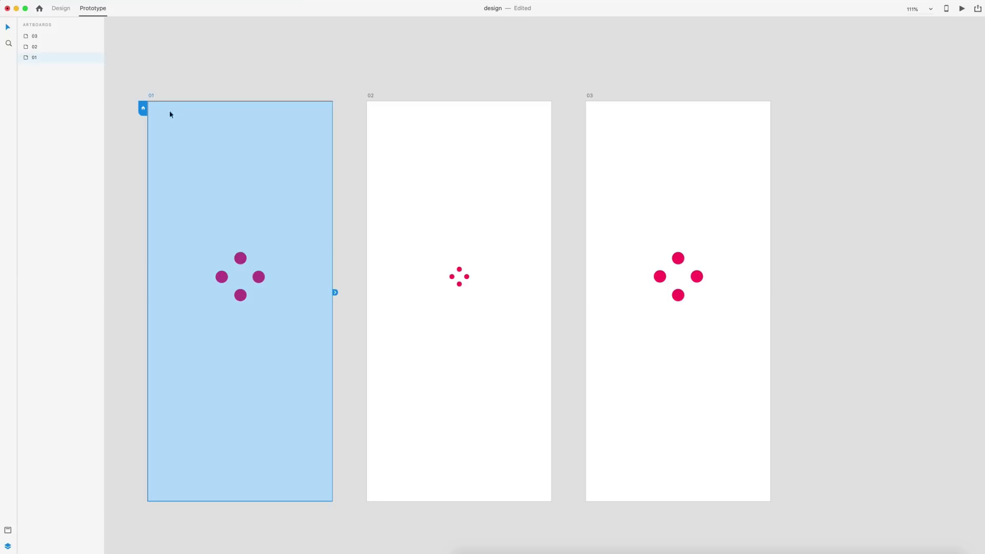
drag(335, 292, 448, 252)
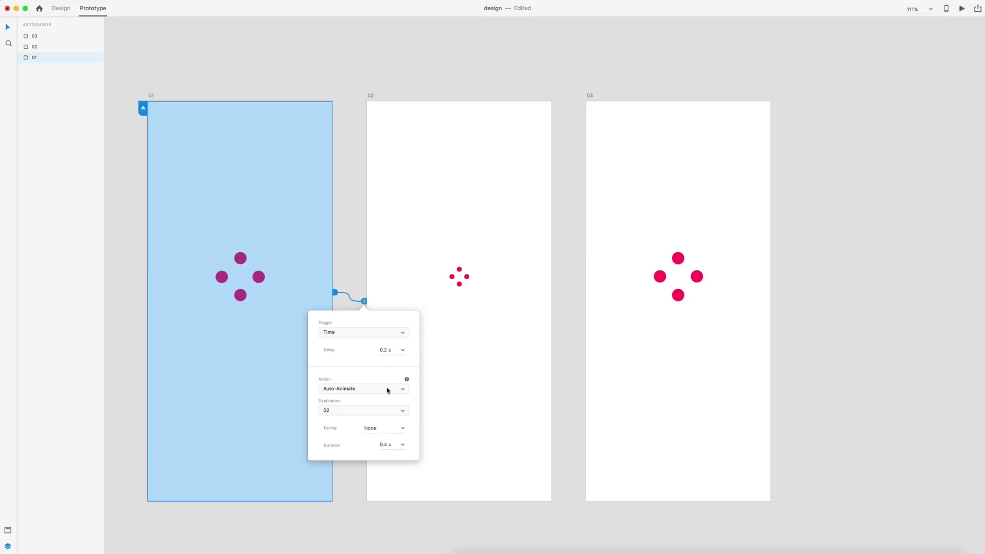
click(403, 429)
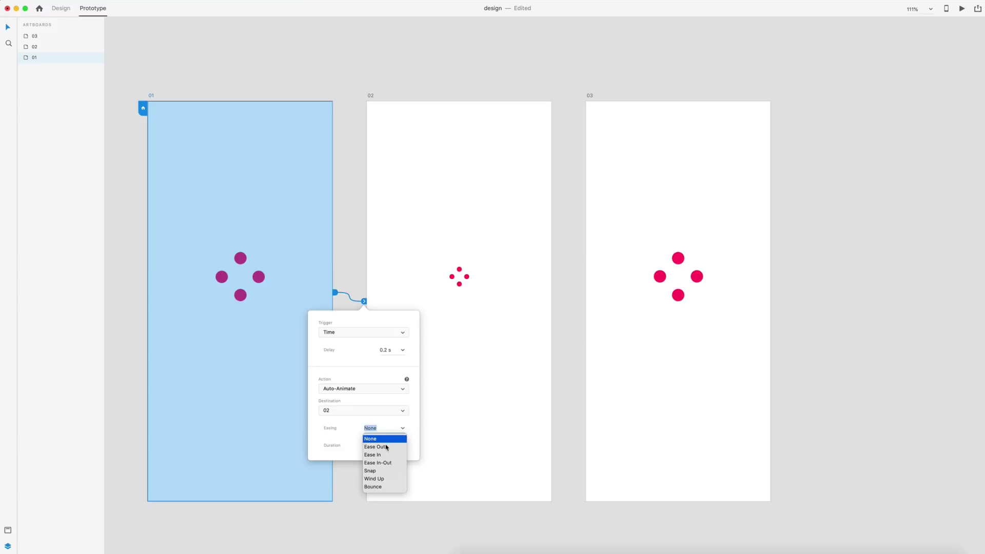
click(387, 448)
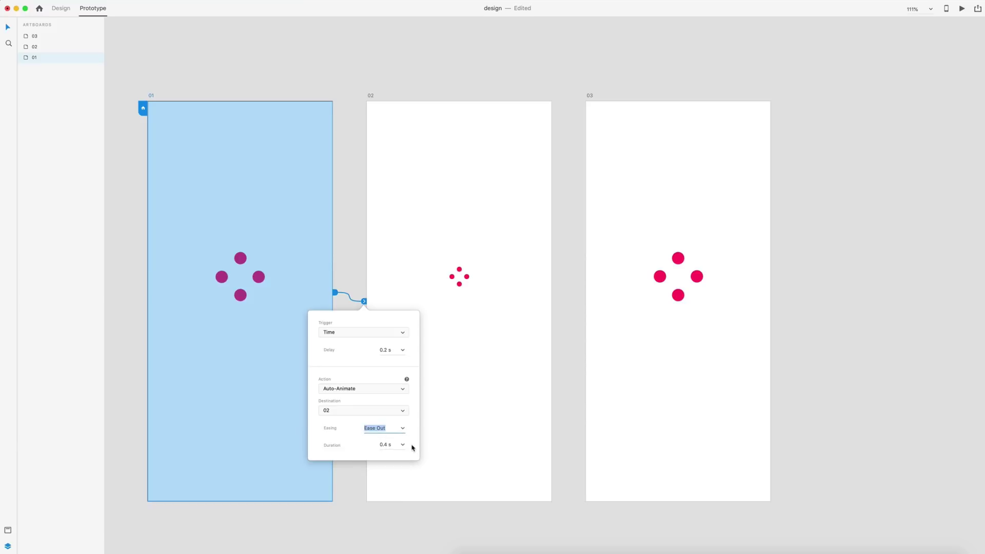
click(369, 95)
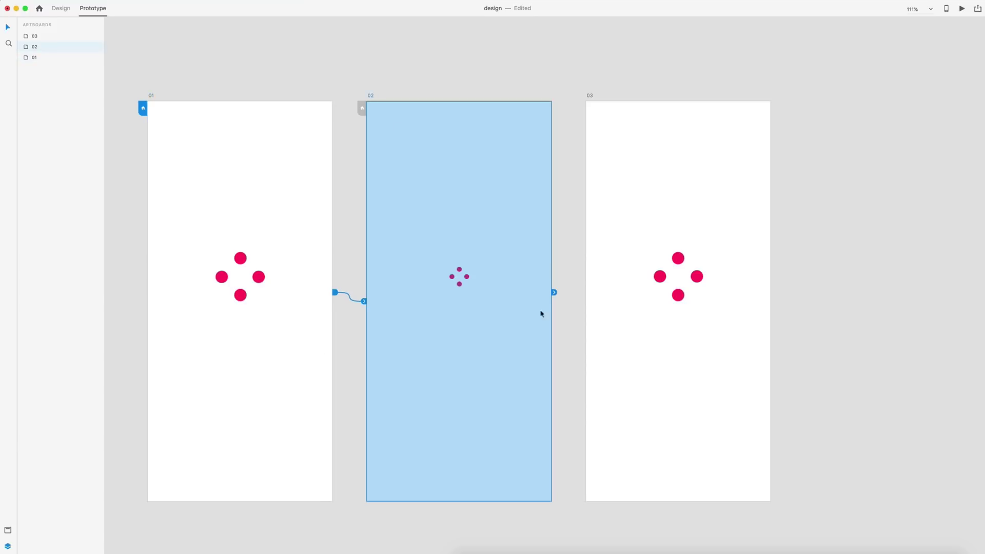
Wire artboard 02 to 03 with the same timed Auto-Animate.
drag(554, 293, 638, 235)
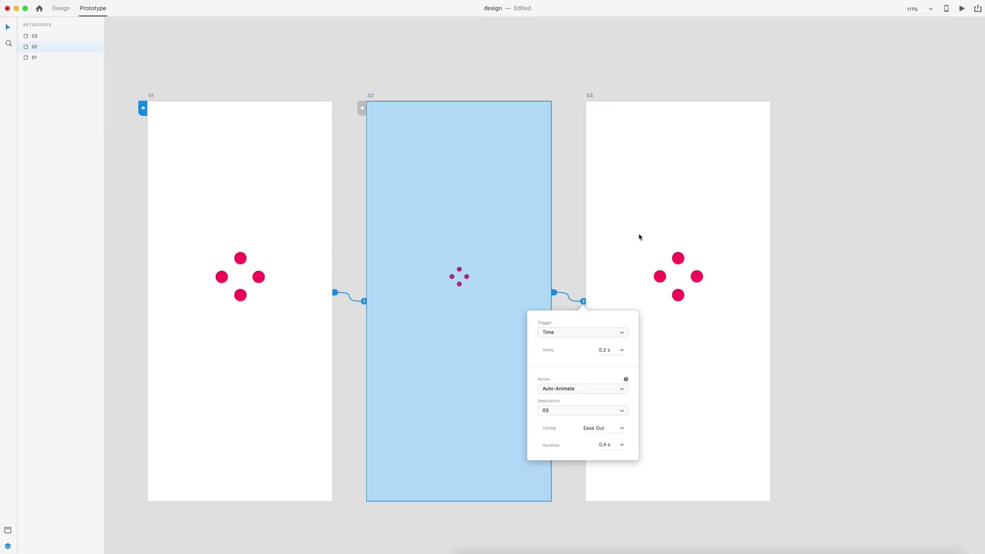
click(618, 76)
click(590, 95)
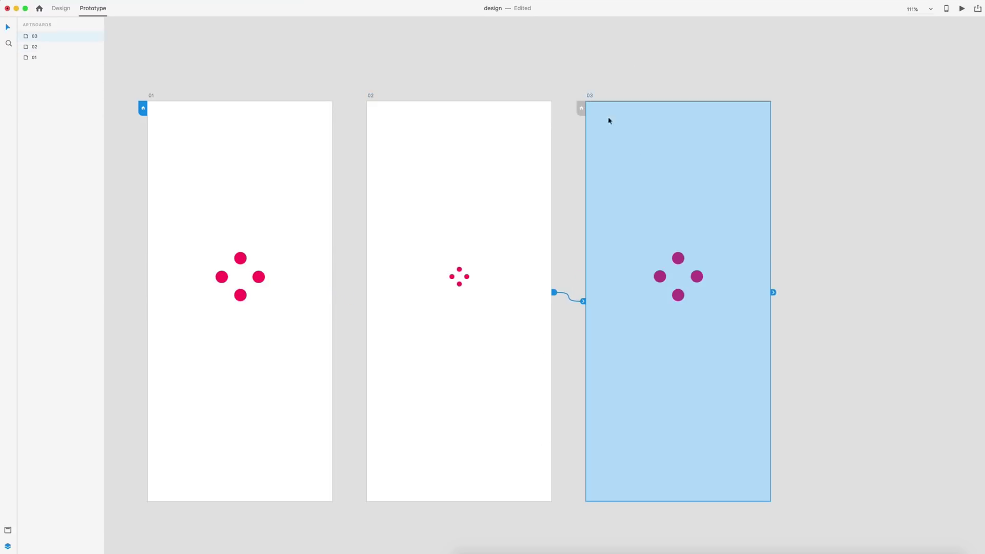
Loop artboard 03 back to 01 with a timed Transition whose animation is None.
drag(773, 292, 253, 167)
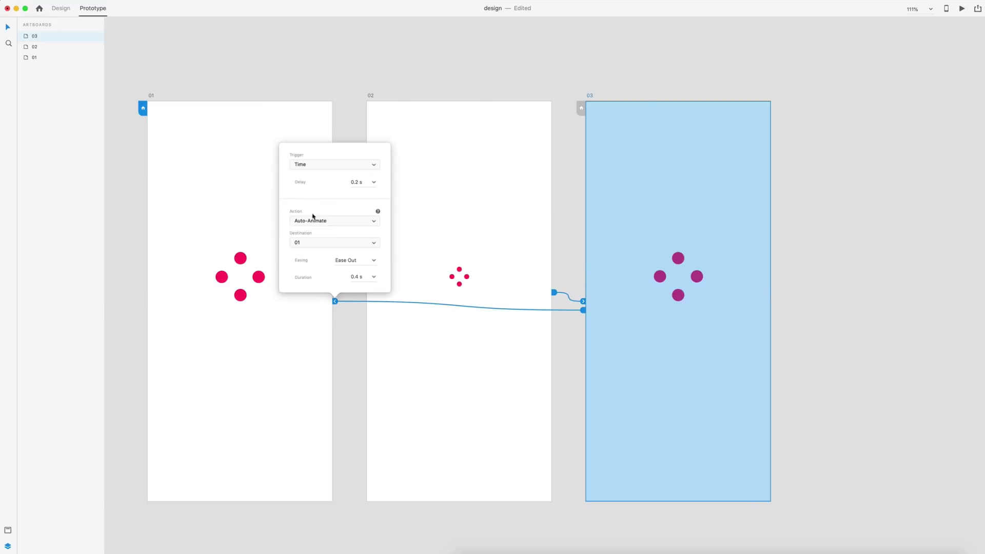
click(317, 222)
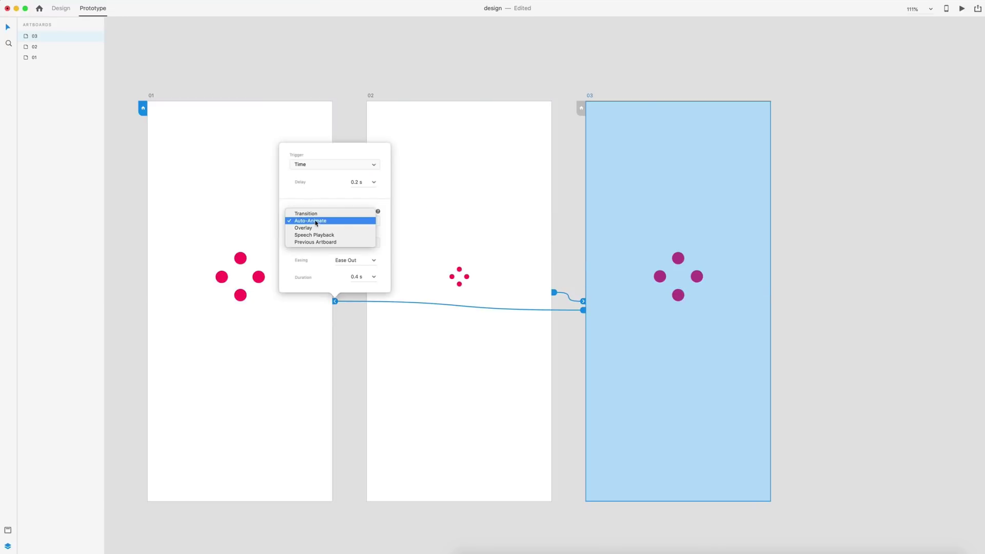
click(307, 214)
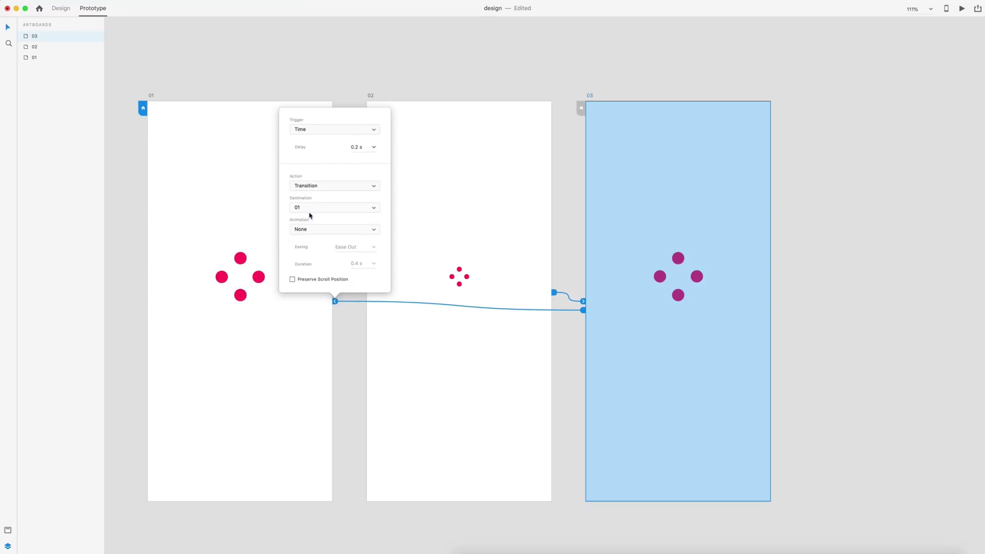
click(307, 229)
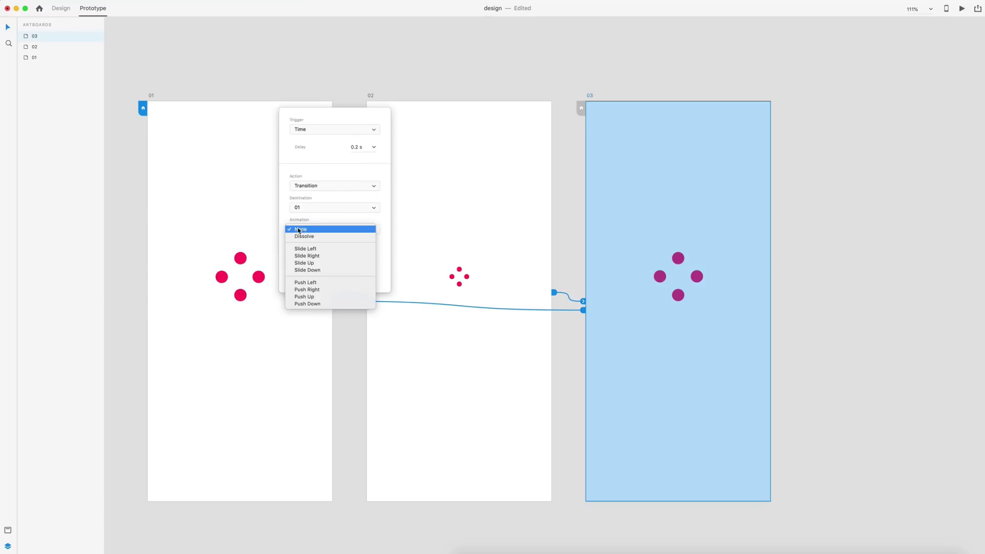
click(300, 229)
Start Desktop Preview of the three-artboard loader and move the preview window to the centre.
click(512, 88)
scroll(511, 88, down, 3)
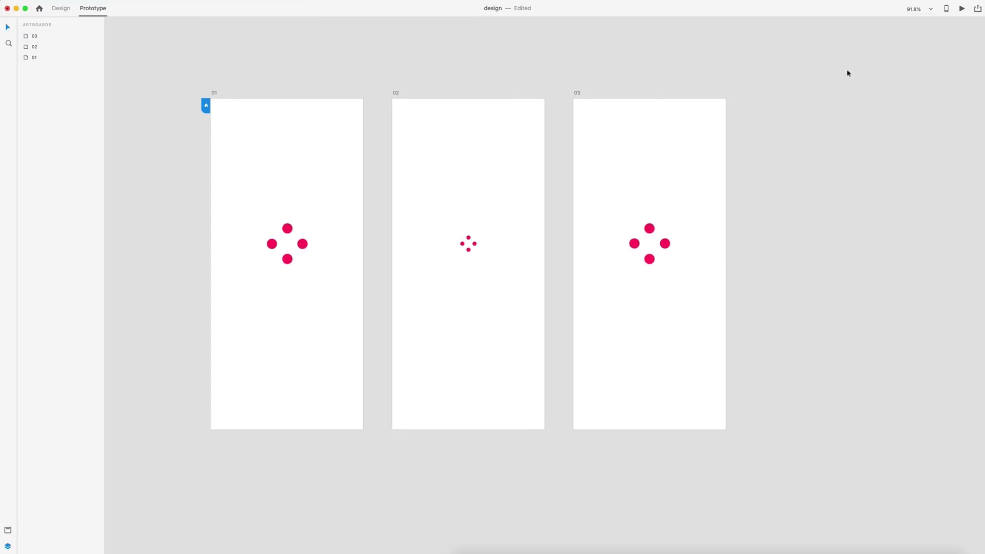
click(962, 8)
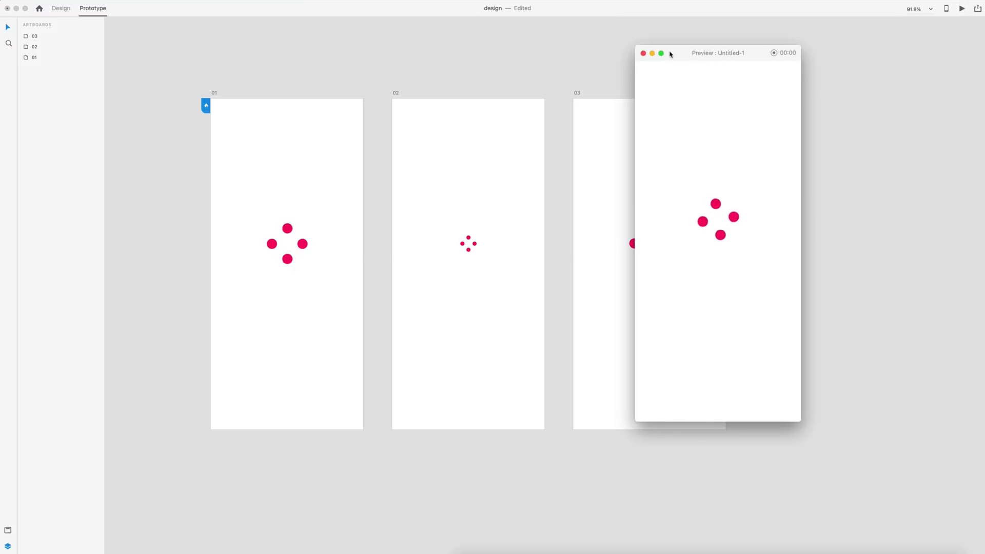
drag(666, 56, 436, 29)
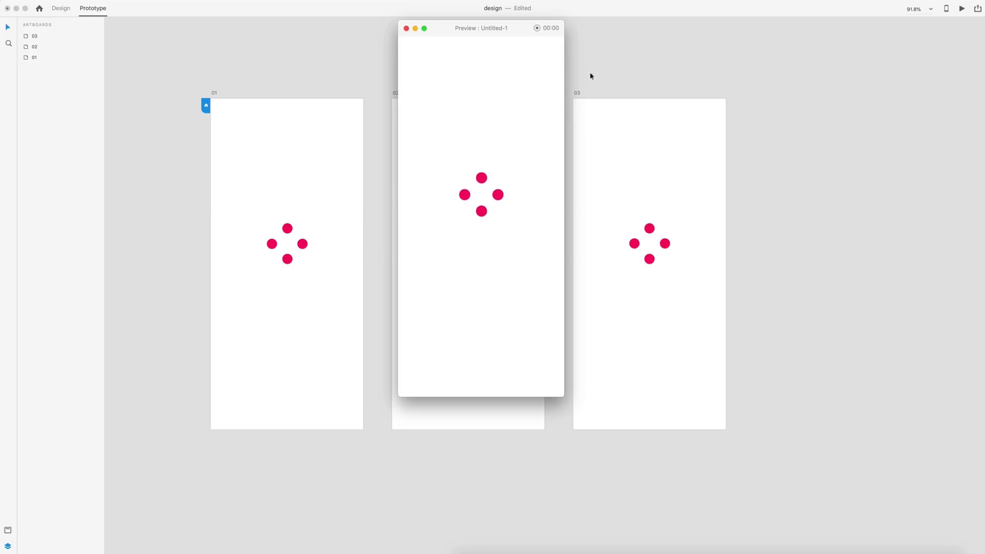